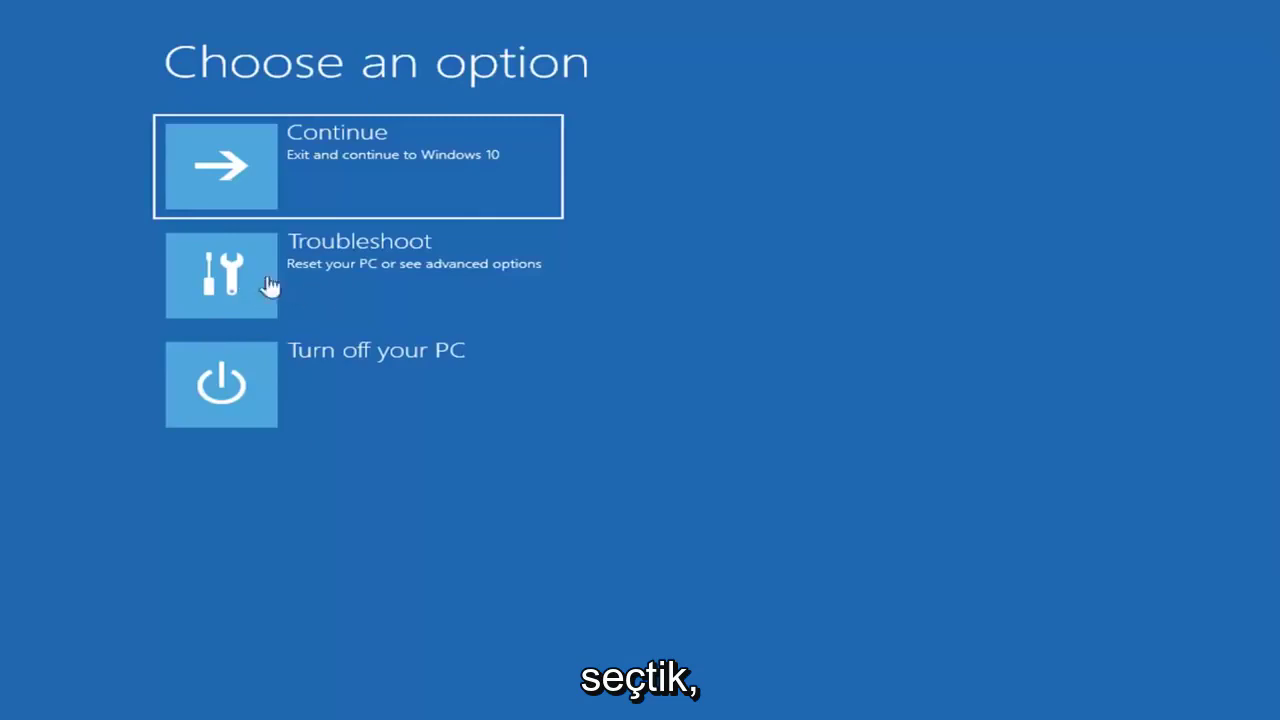
click(324, 287)
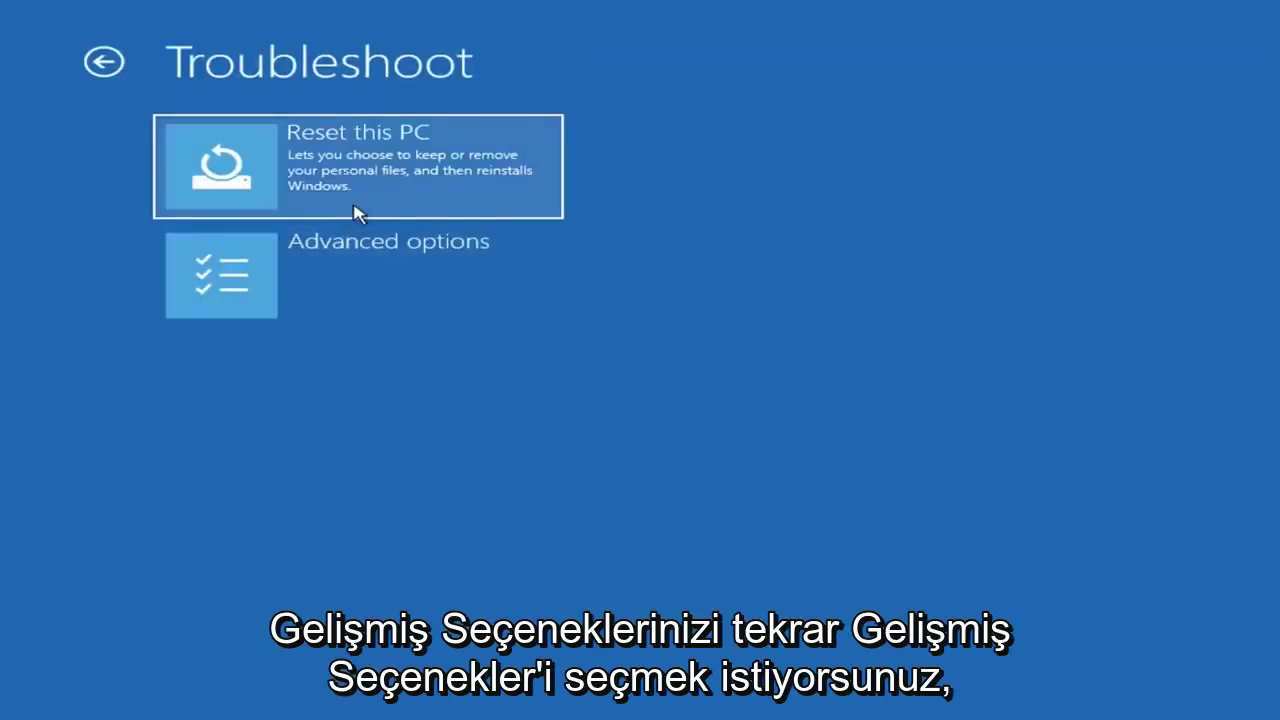
click(277, 297)
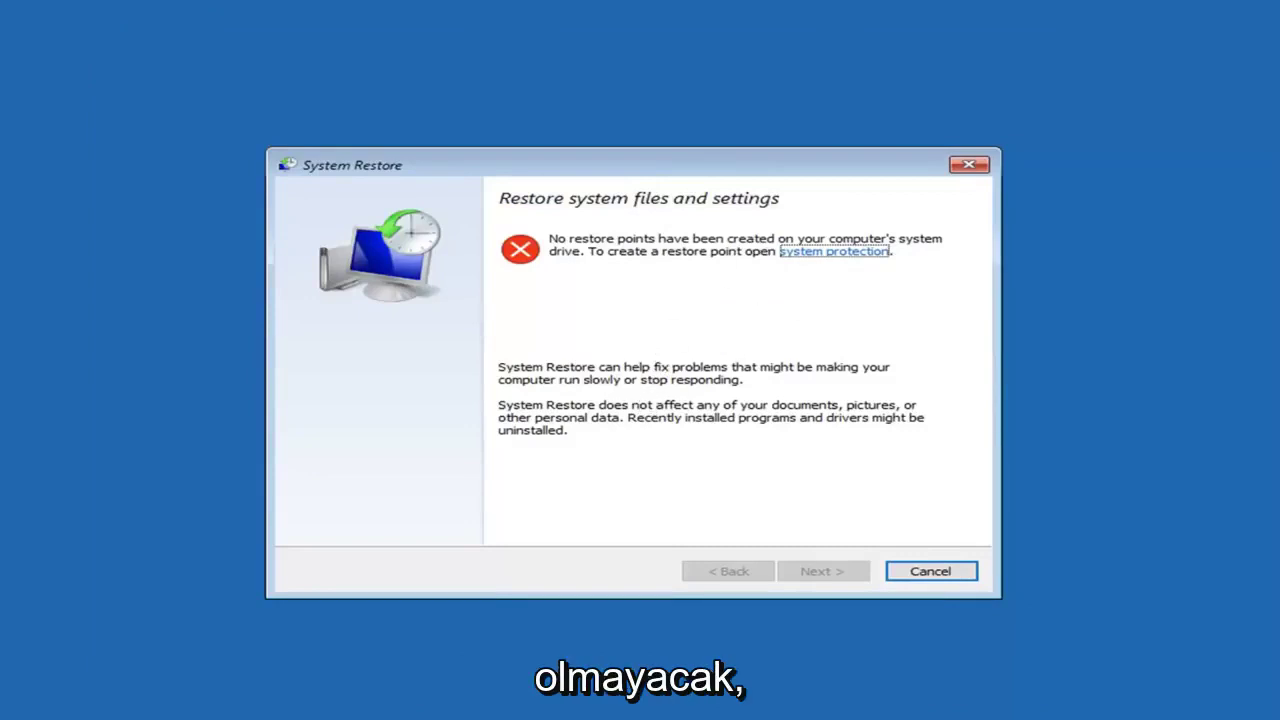
click(910, 571)
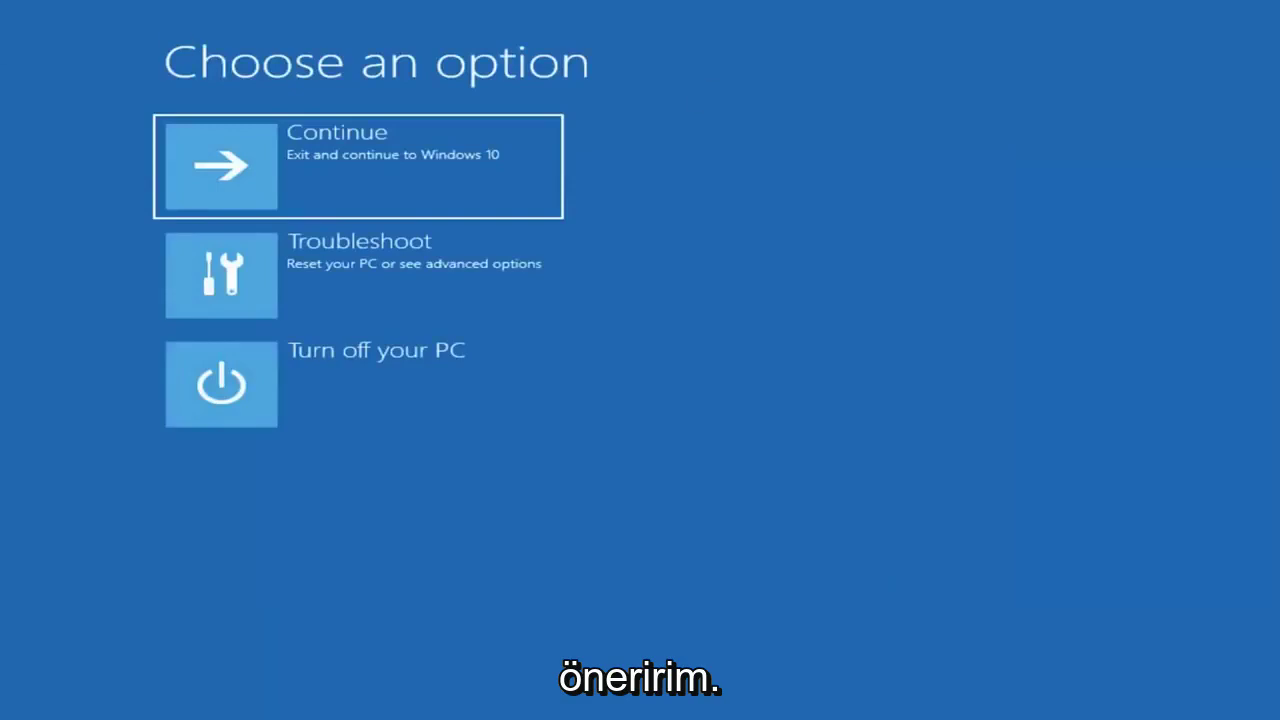
Go through Troubleshoot and Advanced options to reach the recovery Command Prompt.
click(316, 286)
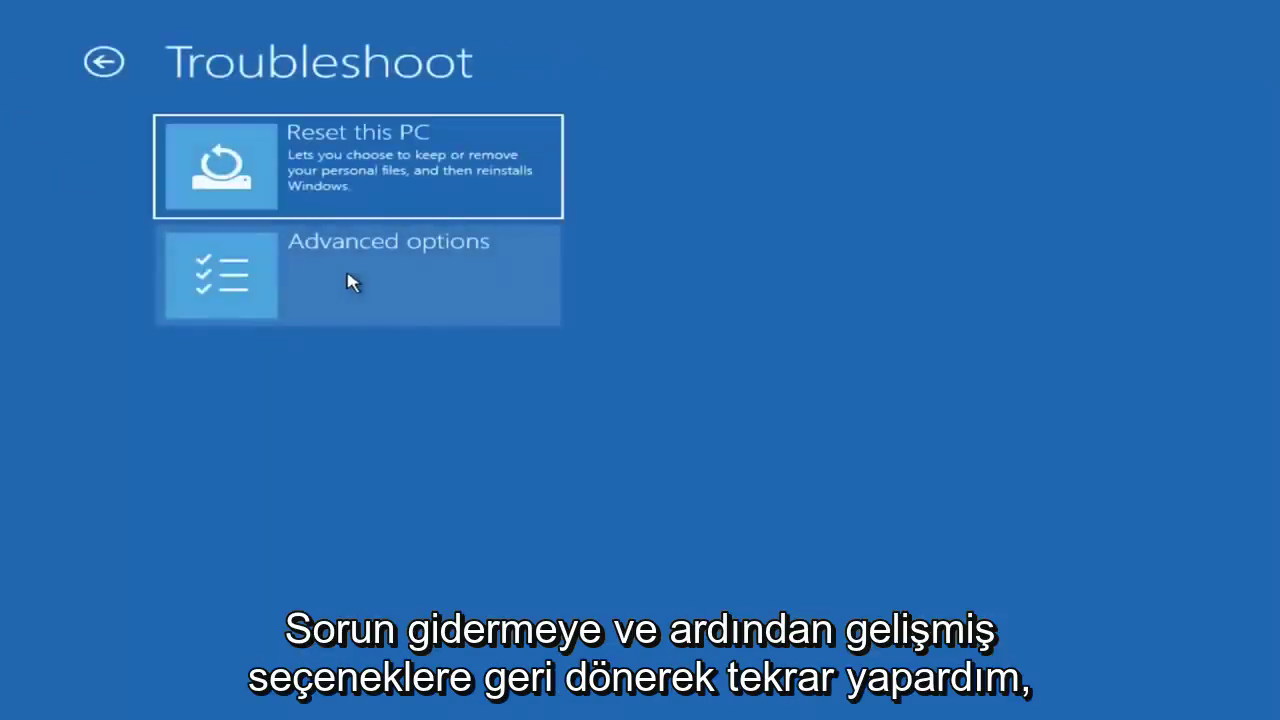
click(344, 280)
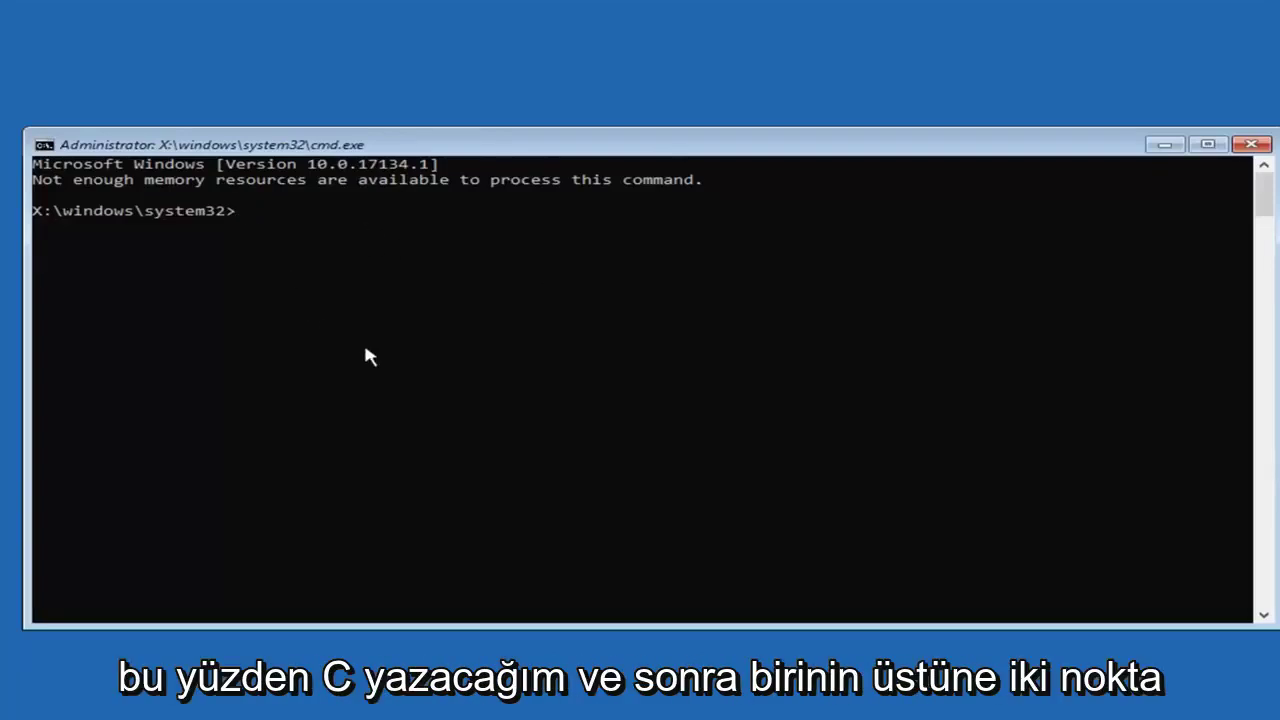
Switch to drive C: and list its contents with dir.
text(C:)
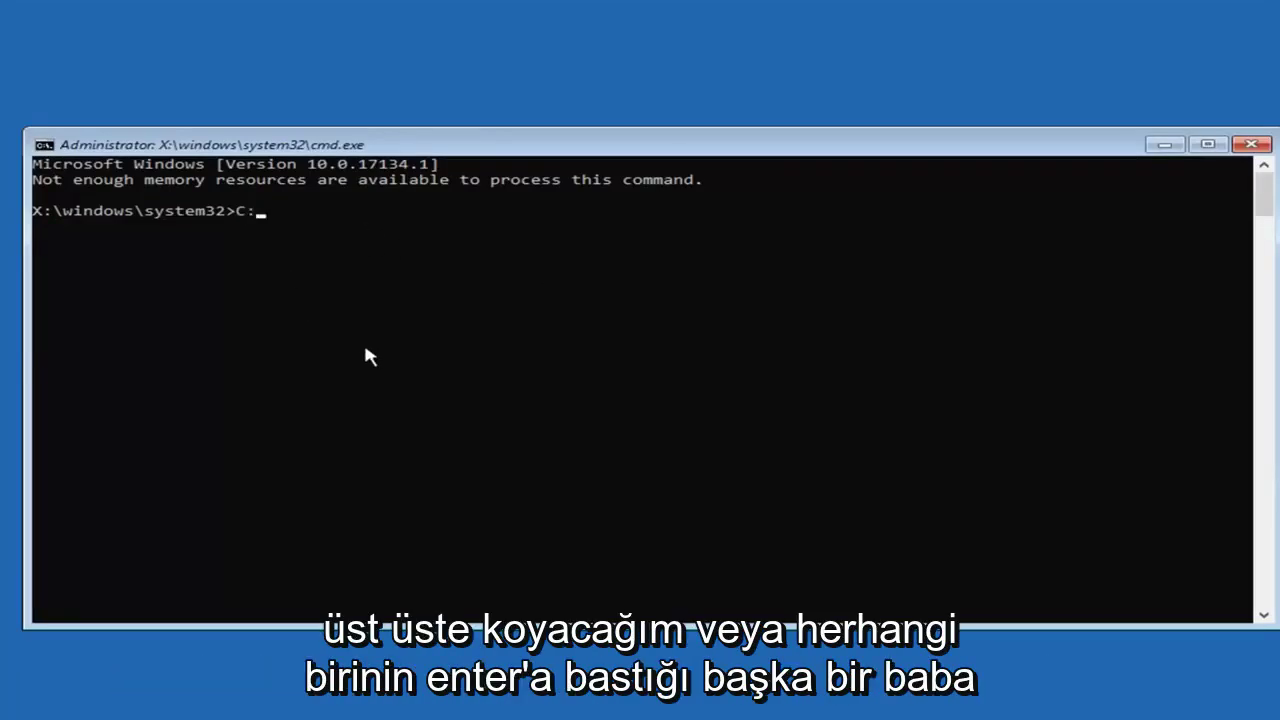
key(Return)
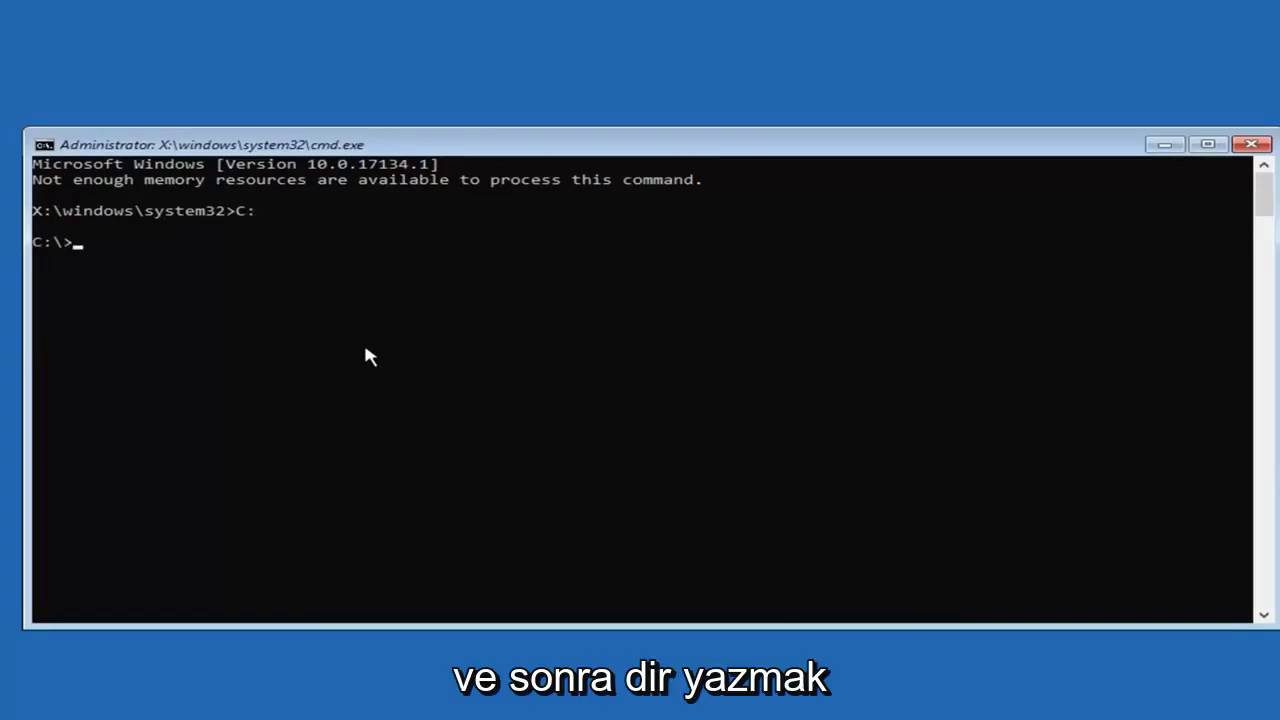
text(dir)
key(Return)
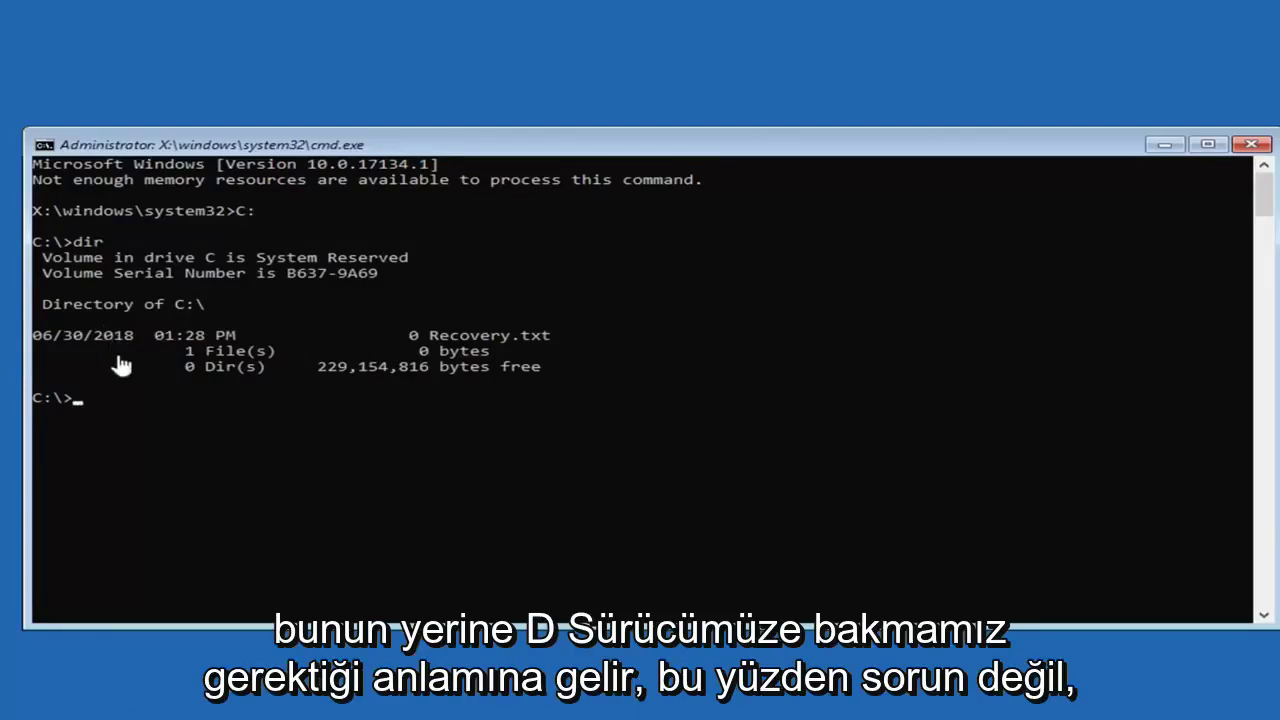
Switch the prompt to drive D:, the drive holding the Windows folder.
text(Z)
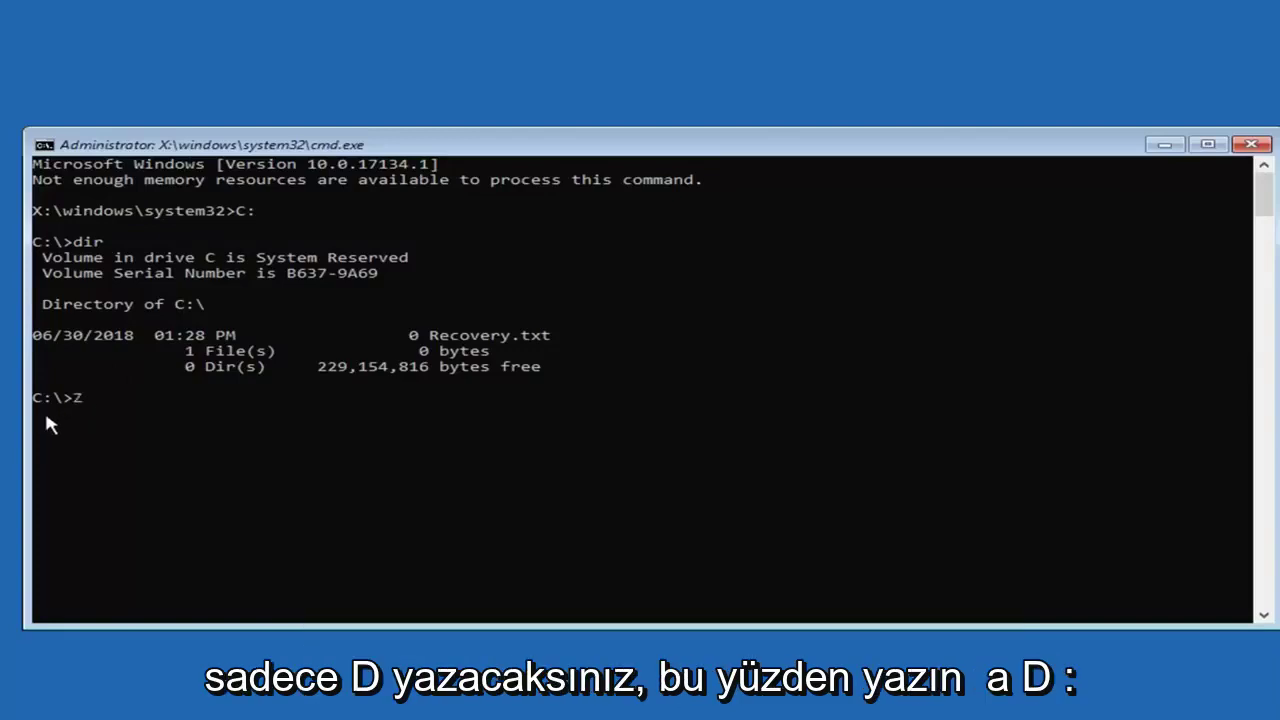
key(BackSpace)
text(D:)
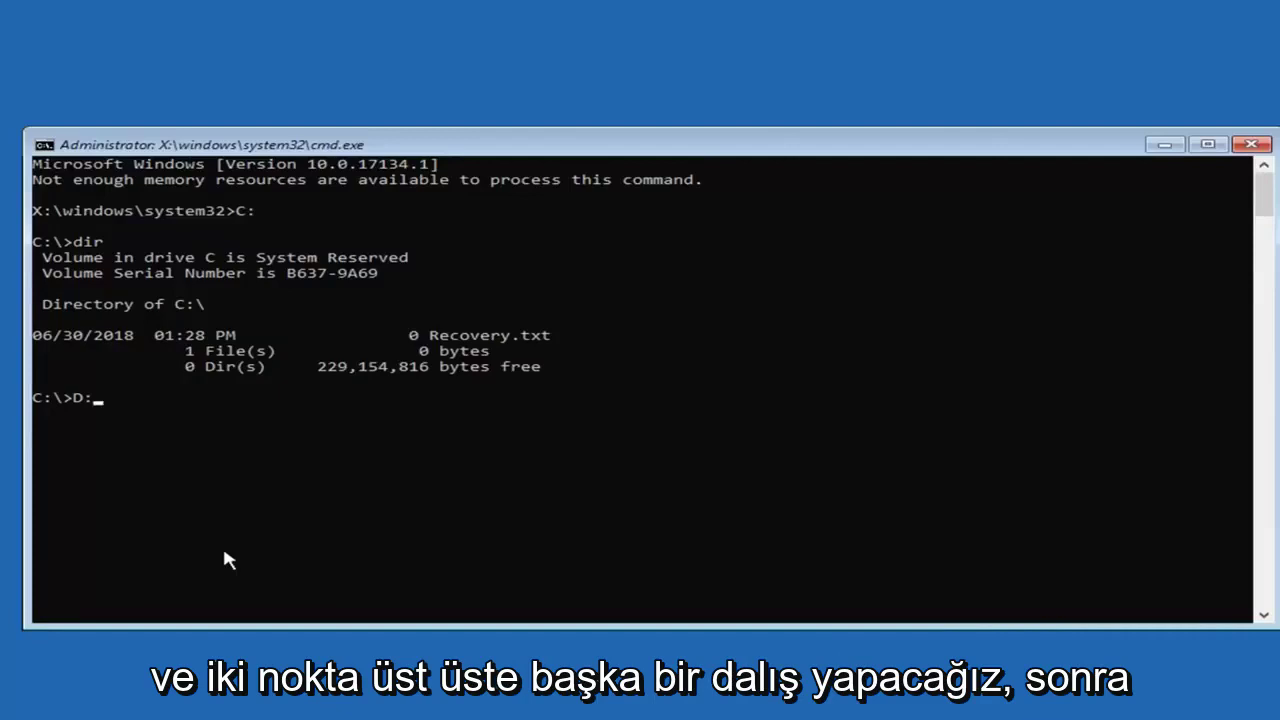
key(Return)
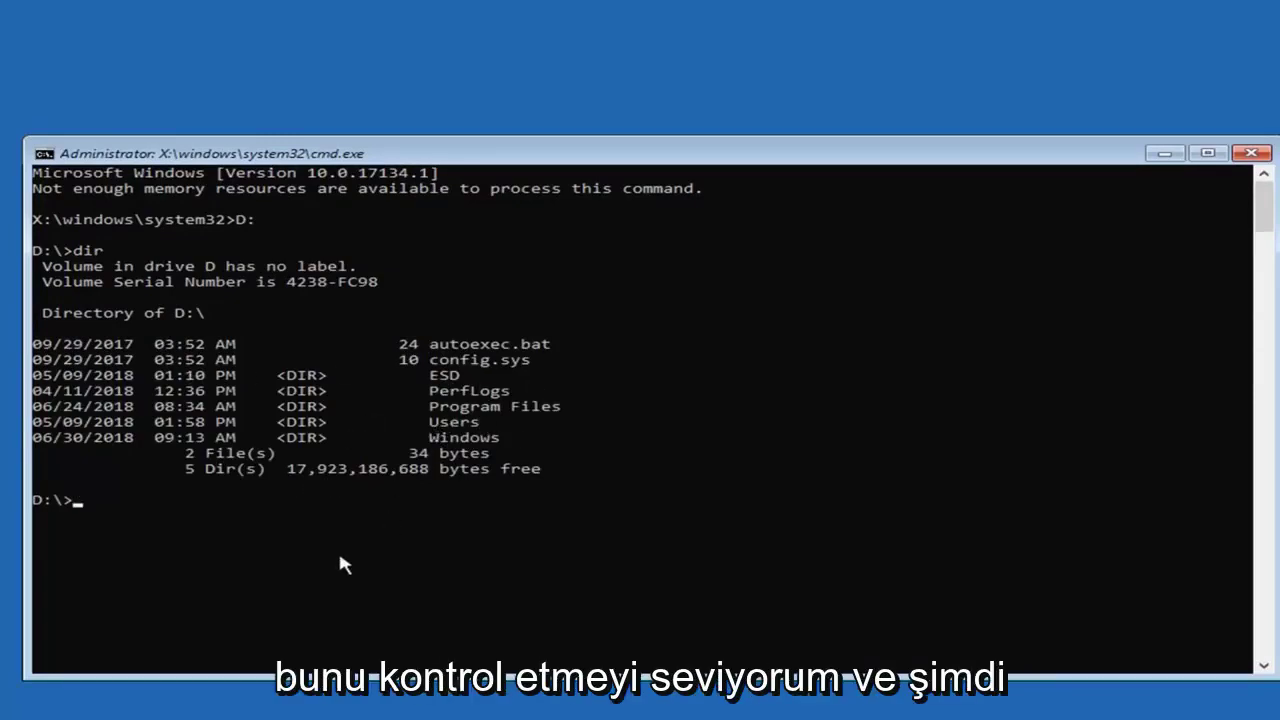
Run sfc /scannow from D:\ until Windows Resource Protection reports it could not perform the operation.
text(sfc)
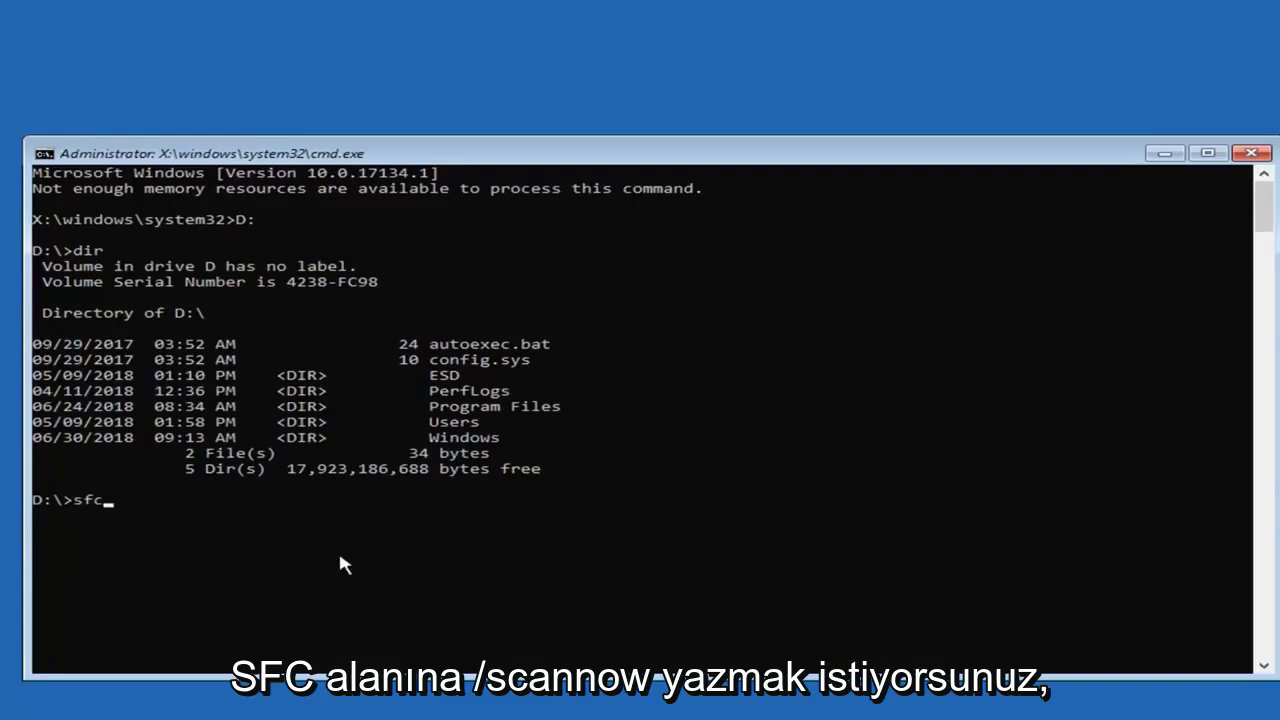
text( /s)
text(cannow)
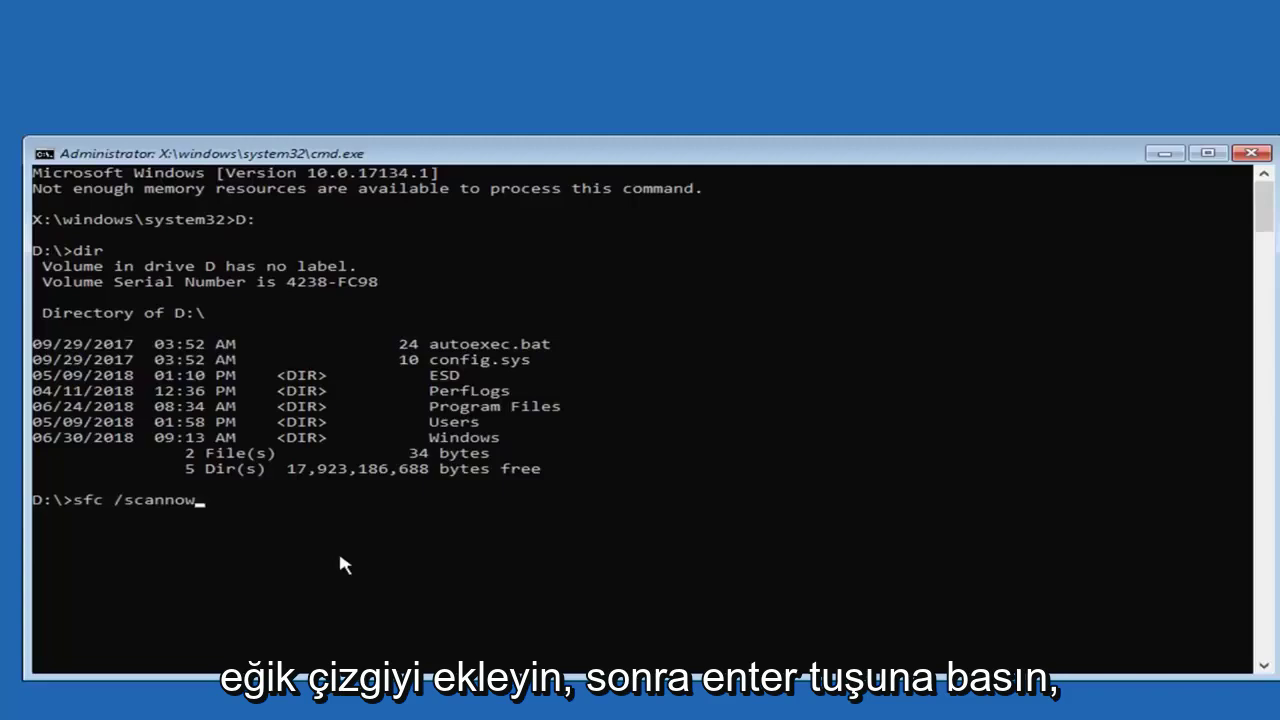
key(Return)
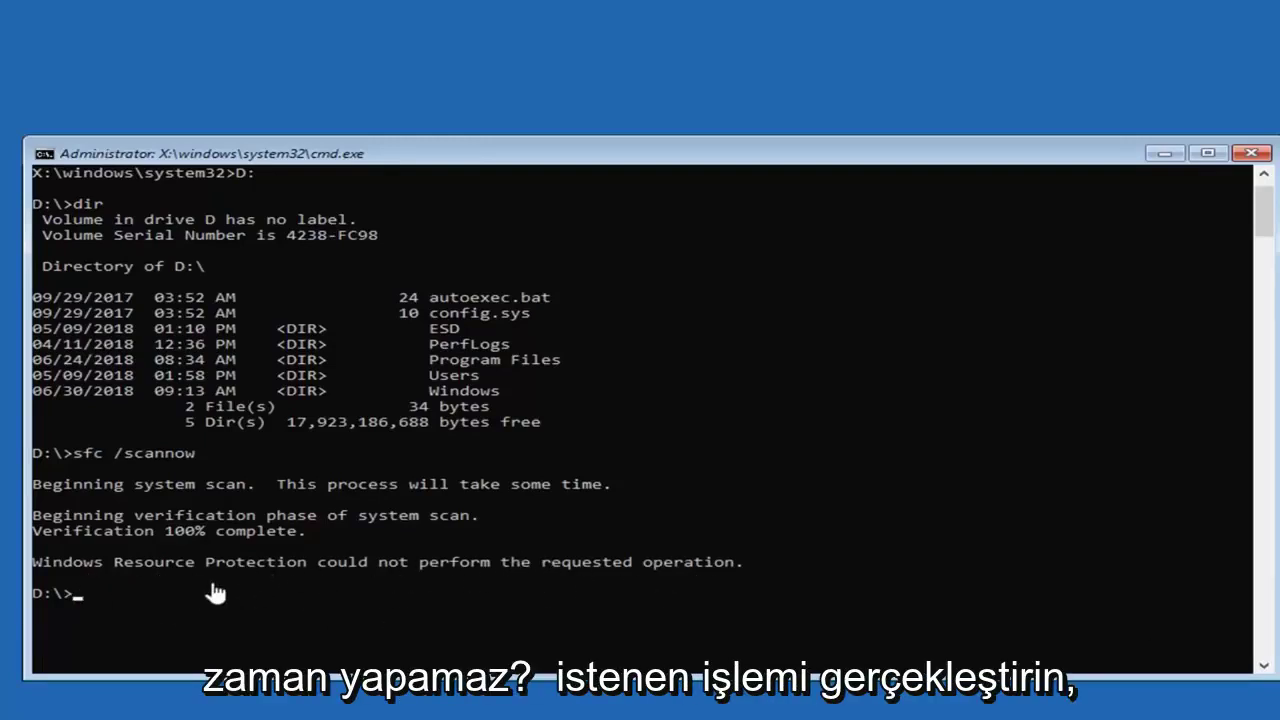
Enter 'dism /online/cleanup-image /restorehealth' at the D:\ prompt without running it.
drag(429, 157, 417, 135)
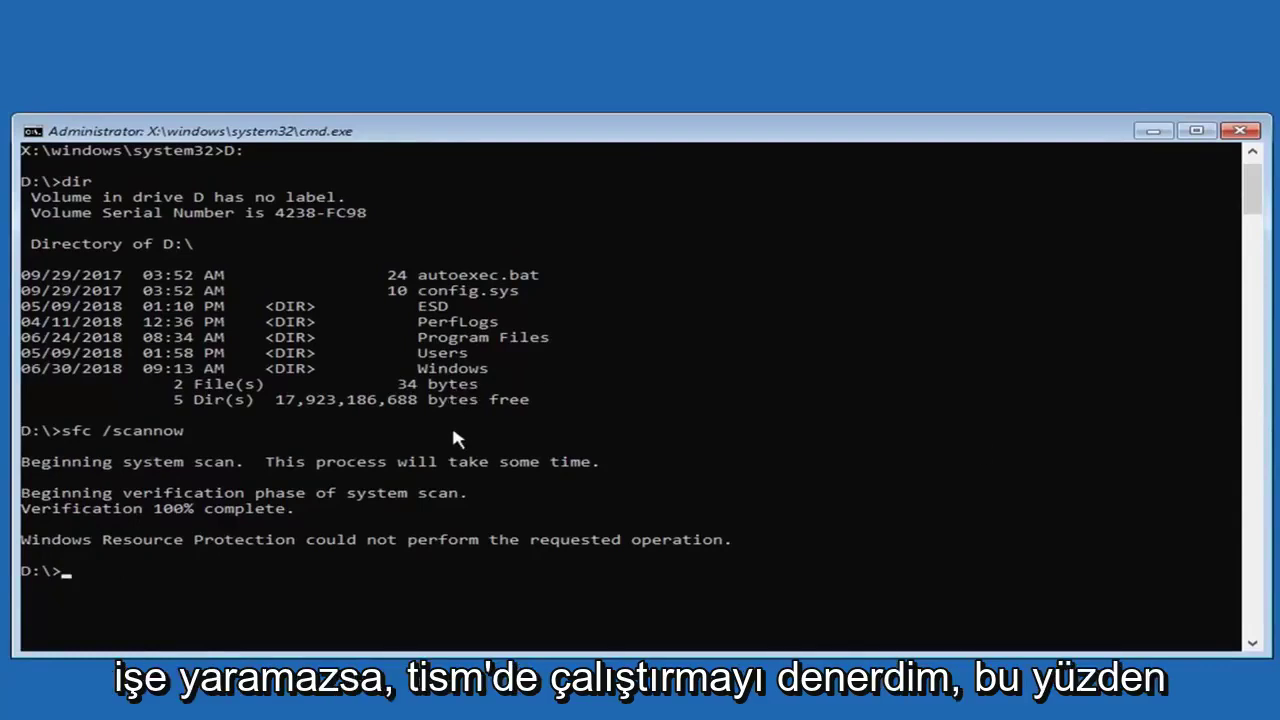
text(dism)
key(Escape)
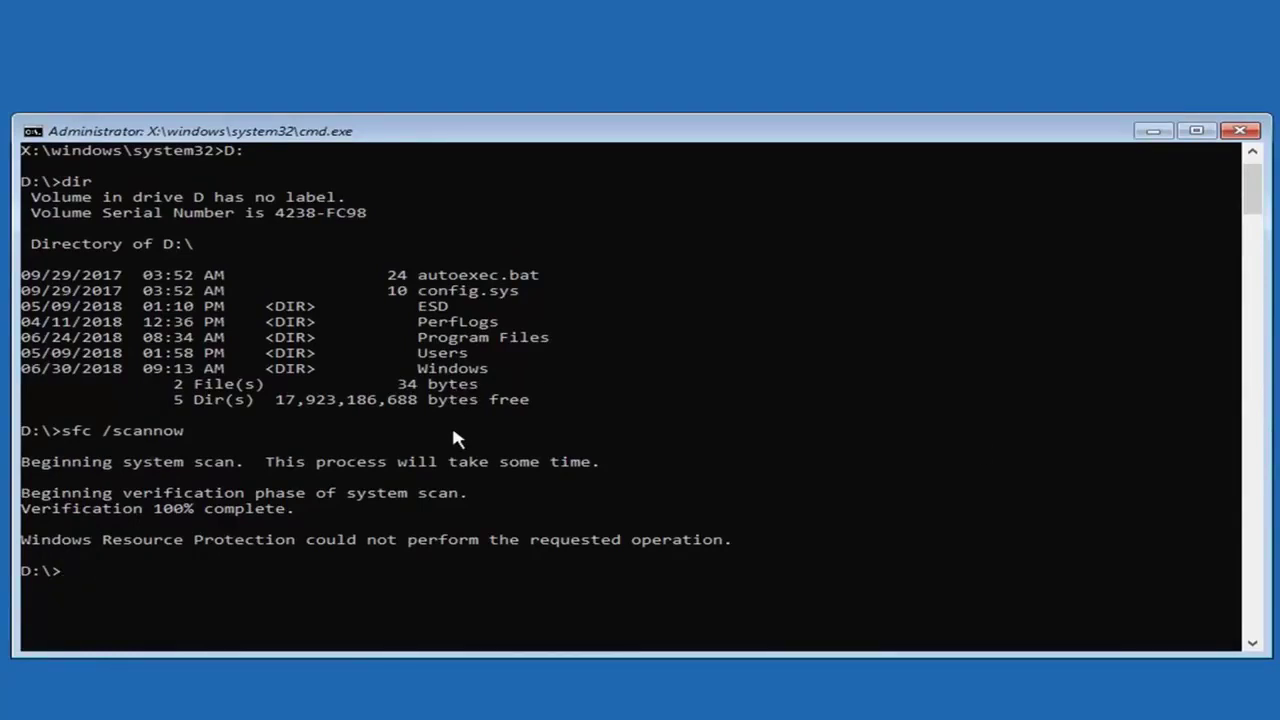
text(dism )
text(/online)
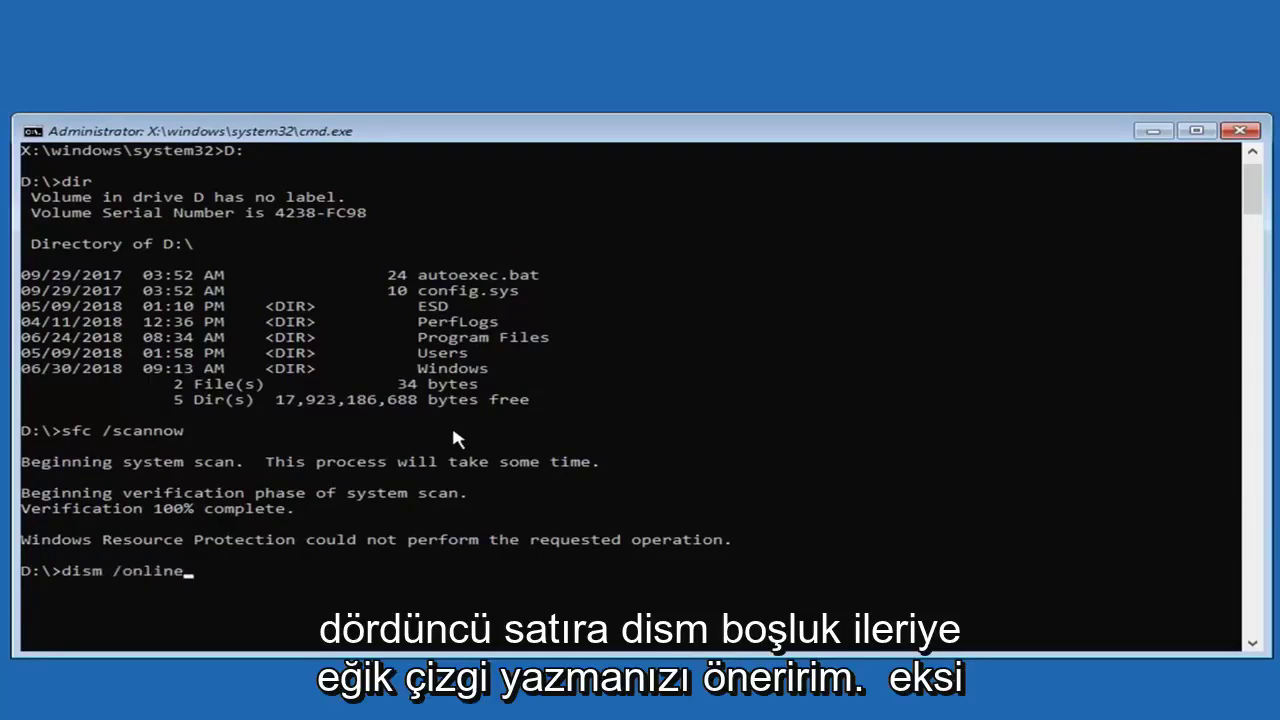
text(/)
text(cleanup)
text(-image)
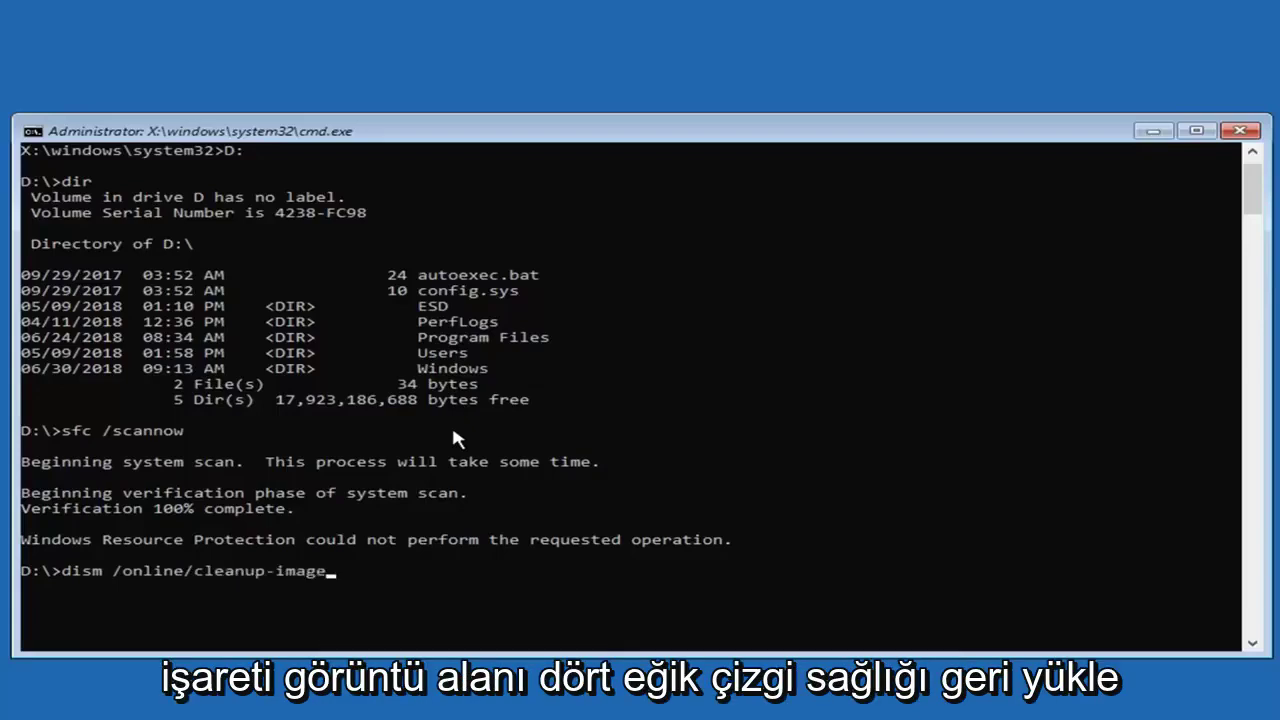
text( /)
text(restoreheal)
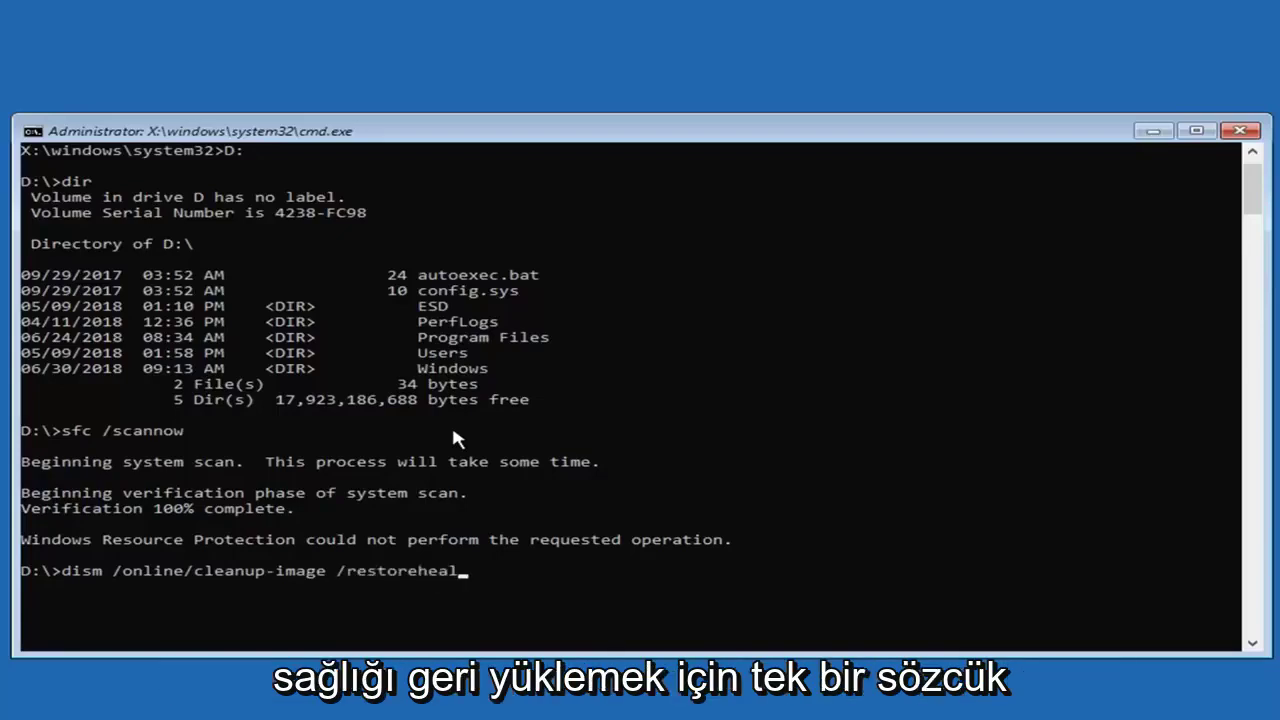
text(th)
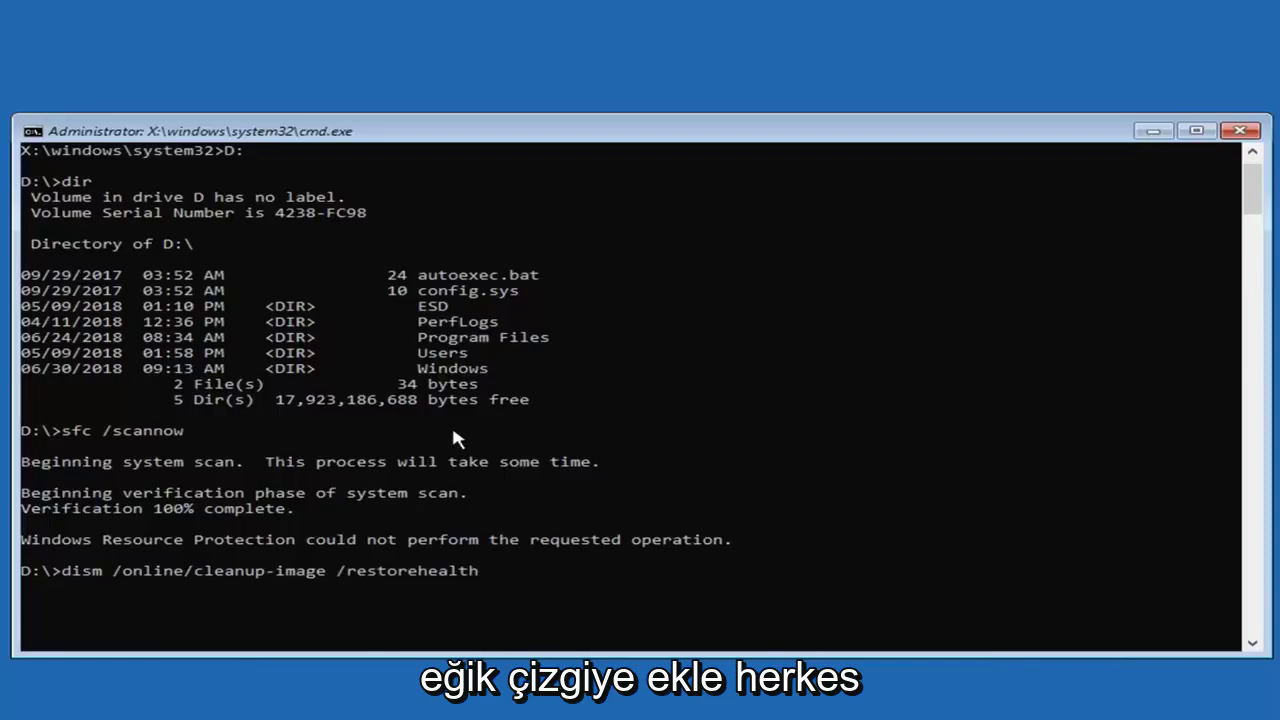
Run the DISM restore-health command, which returns Error 87 for the unknown option.
key(Return)
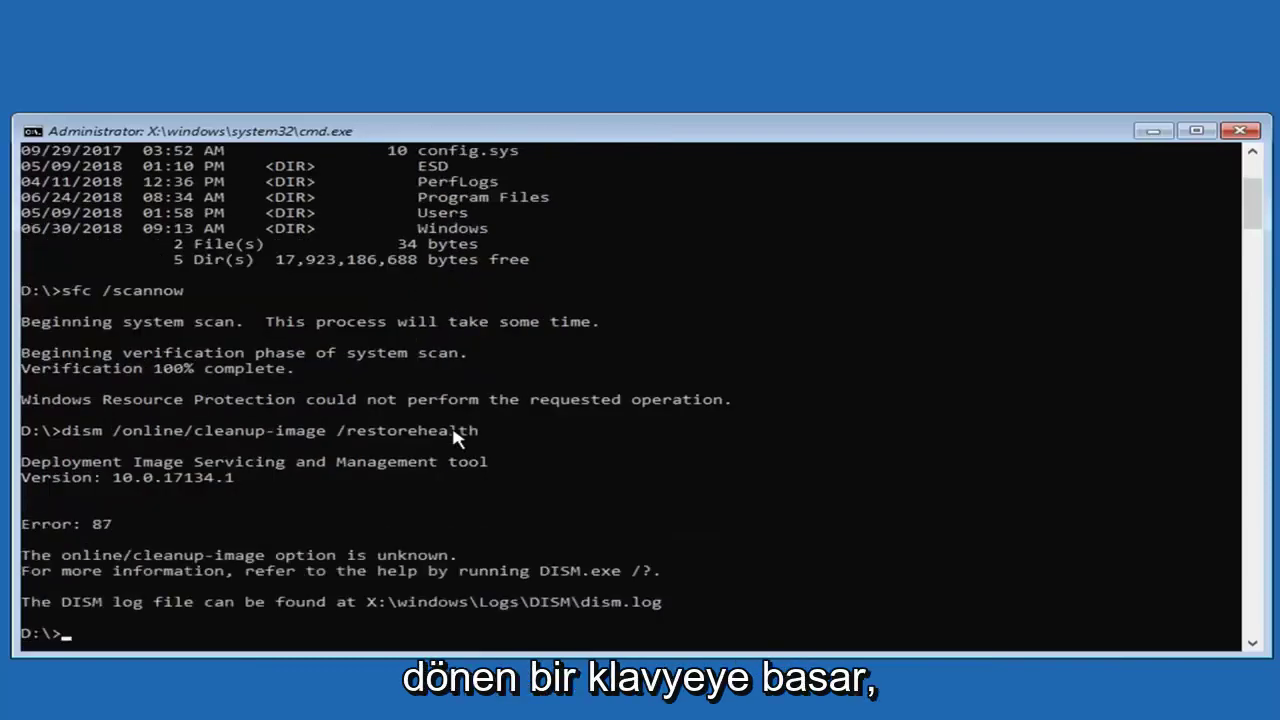